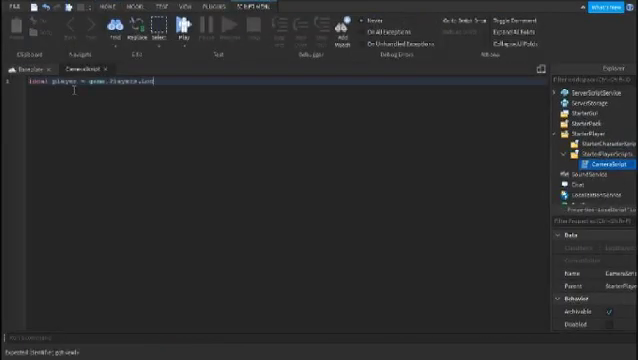
text(alPlayer)
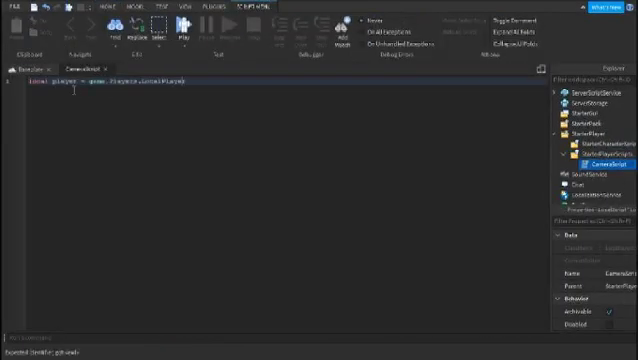
Write 'local player = game.Players.LocalPlayer' and 'local Camera = workspace.CurrentCamera', then start line 5
key(Return)
key(BackSpace)
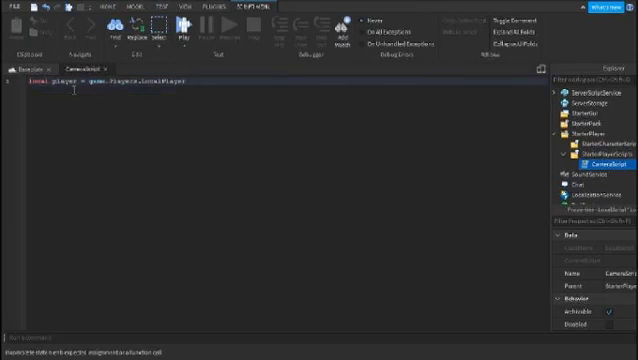
key(Return)
text(local Camera =)
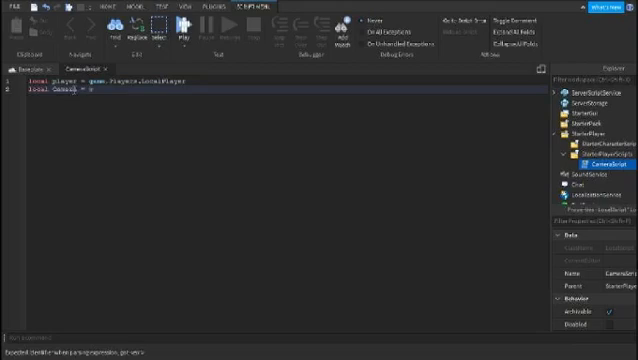
text(k)
text(space.)
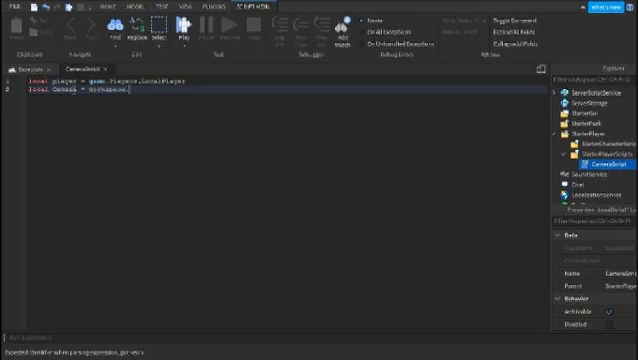
text(CurrentCamera)
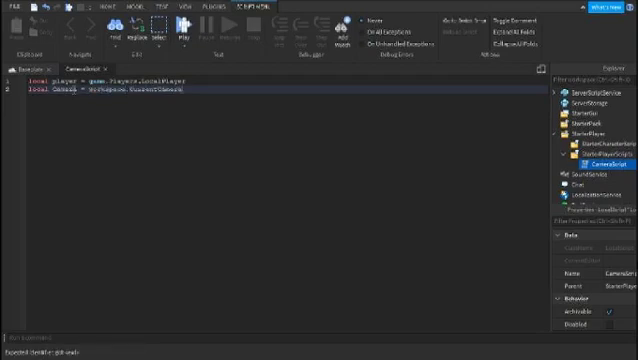
key(Return)
key(Return)
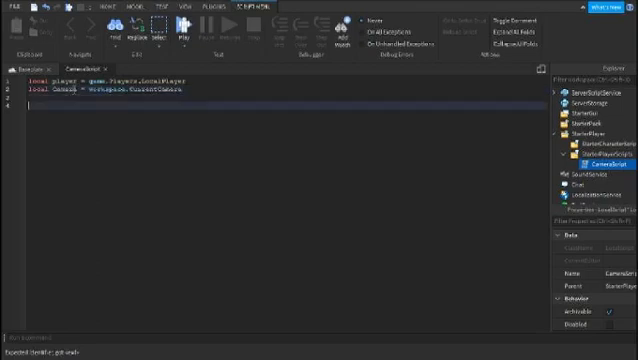
key(BackSpace)
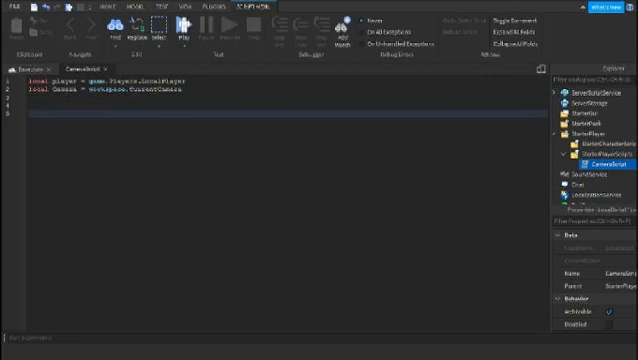
text(cam)
text(era)
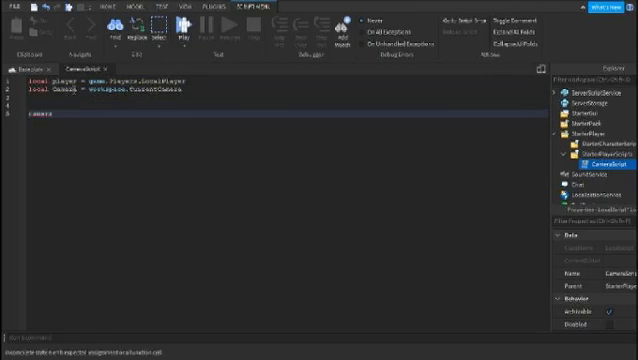
text(Camera.)
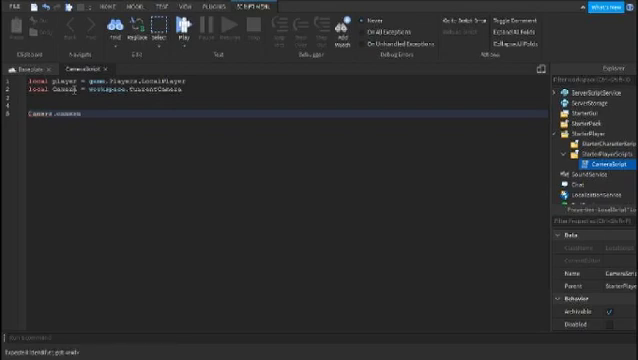
key(Tab)
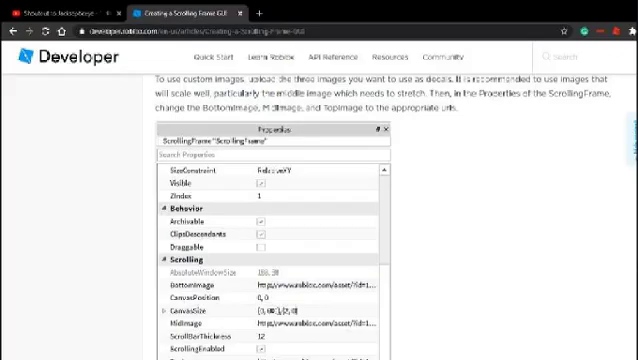
scroll(368, 195, up, 3)
scroll(368, 195, down, 3)
scroll(403, 225, down, 2)
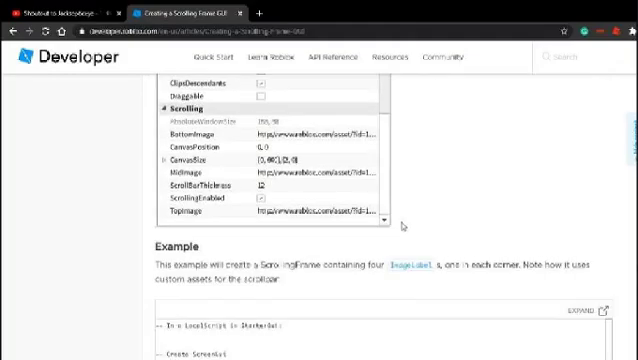
scroll(404, 225, down, 2)
scroll(415, 225, down, 2)
scroll(415, 225, up, 1)
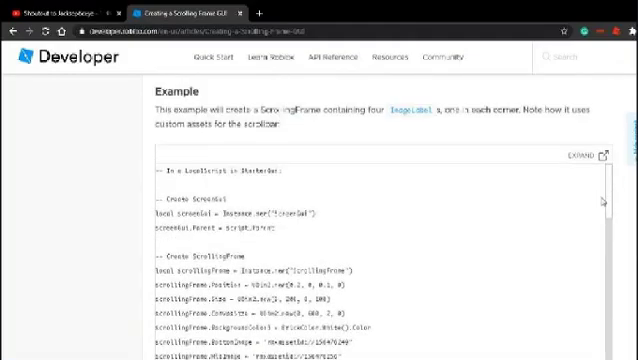
scroll(505, 226, down, 1)
scroll(505, 228, down, 3)
scroll(501, 231, down, 3)
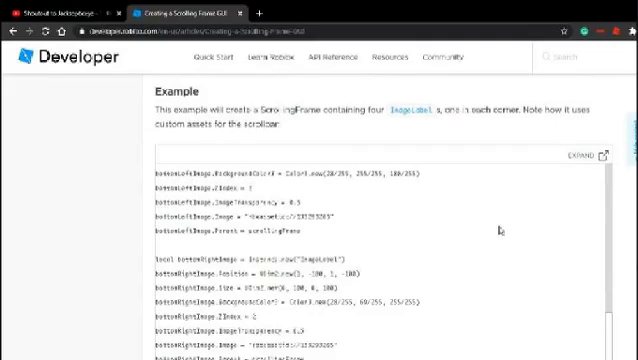
scroll(501, 231, down, 3)
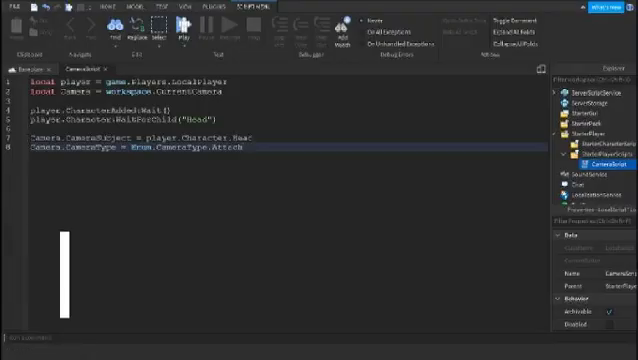
text(Camer)
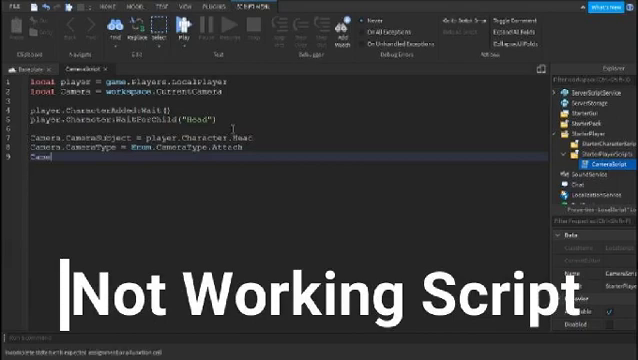
text(a.FieldOfView)
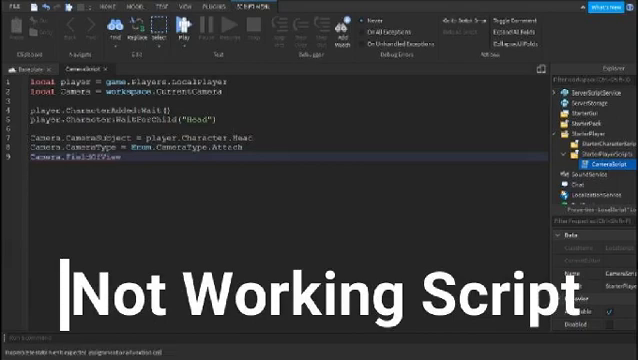
text( = 50)
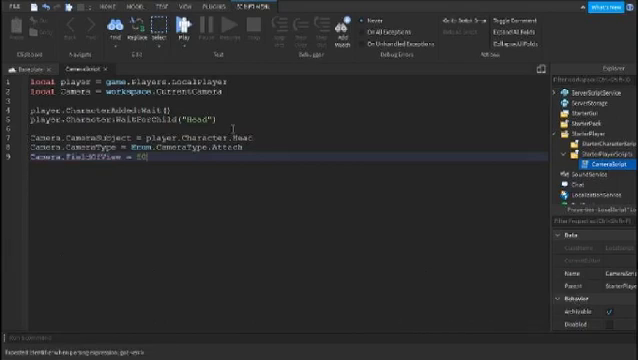
After the FieldOfView line, change line 11 to use Head.Position and capitalized Camera
key(Return)
key(Return)
text(Camer)
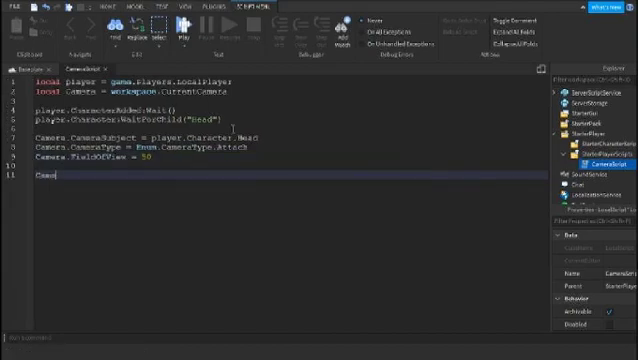
text(a.CFrame)
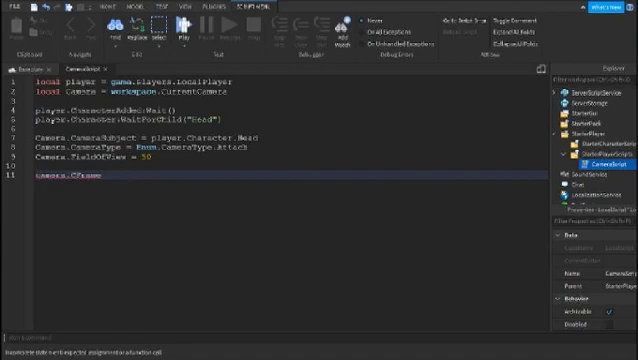
text( = CFrame.new)
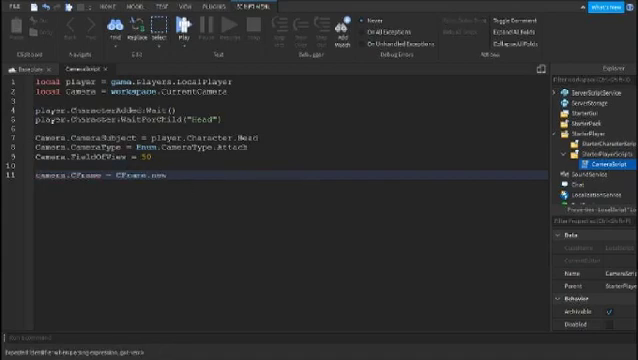
text(()
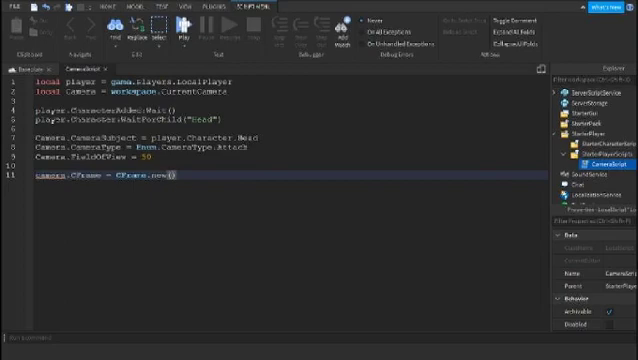
text(player.Ch)
text(aract)
key(BackSpace)
key(BackSpace)
key(BackSpace)
text(acter.)
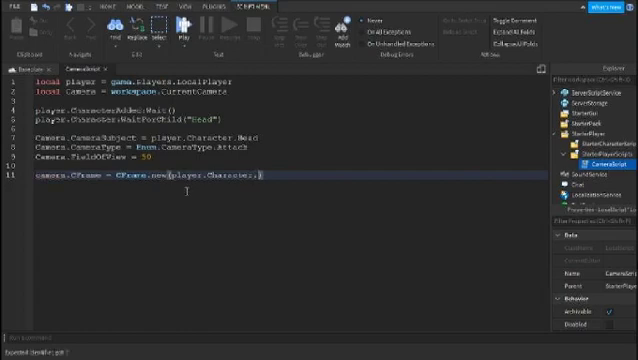
text(Head.CF)
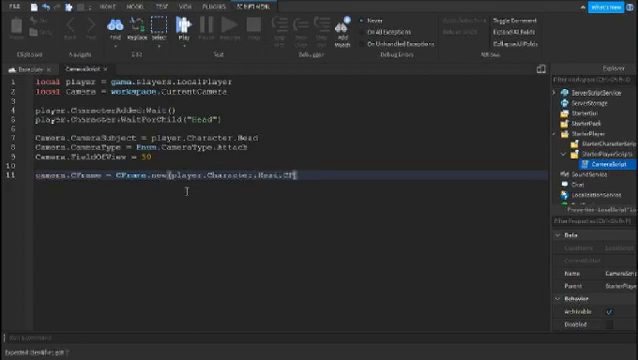
text(rame)
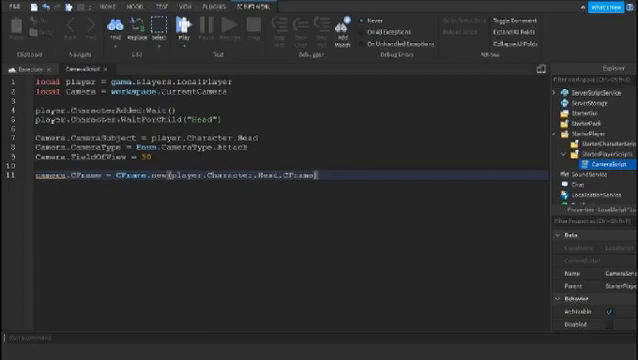
key(BackSpace)
key(BackSpace)
key(BackSpace)
key(BackSpace)
key(BackSpace)
text(P)
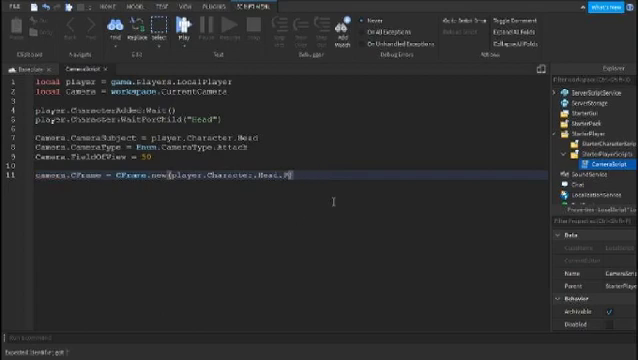
text(ositionn)
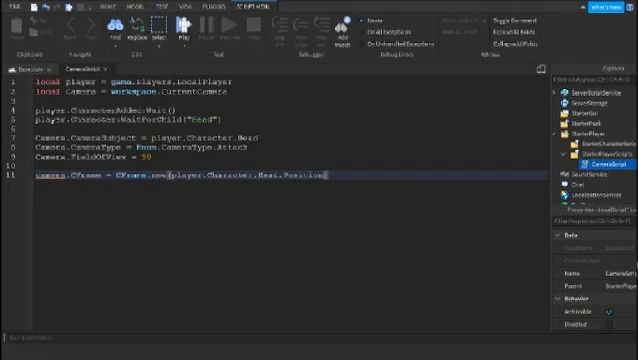
drag(352, 175, 330, 176)
click(41, 175)
key(BackSpace)
text(C)
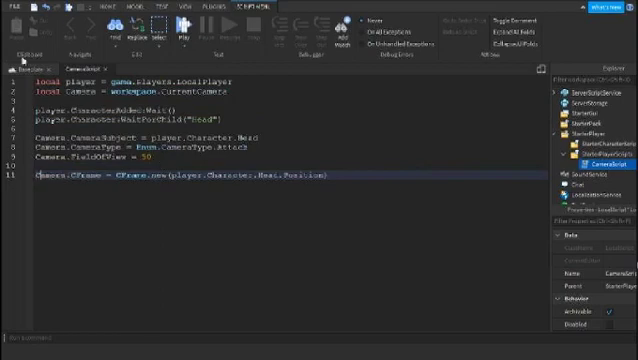
Replace all CameraScript code with the pasted code and launch a play test
drag(328, 175, 36, 82)
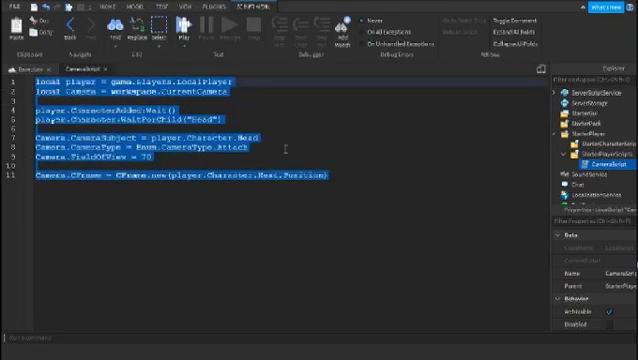
key(BackSpace)
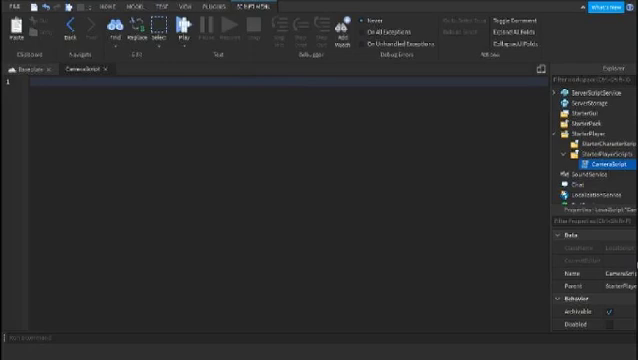
key(ctrl+v)
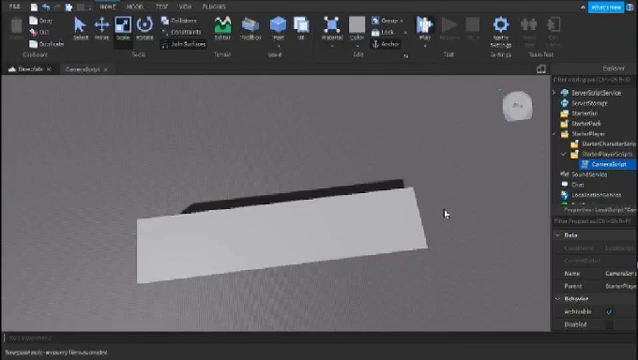
key(F5)
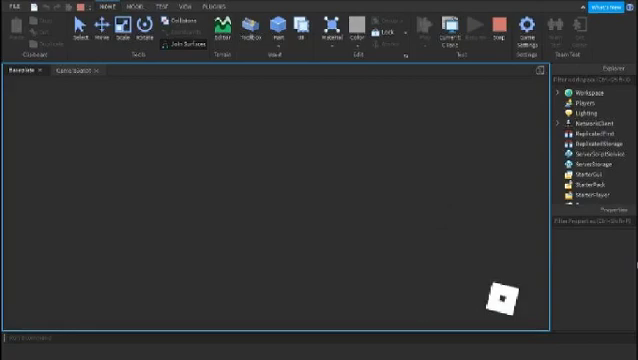
drag(520, 299, 543, 302)
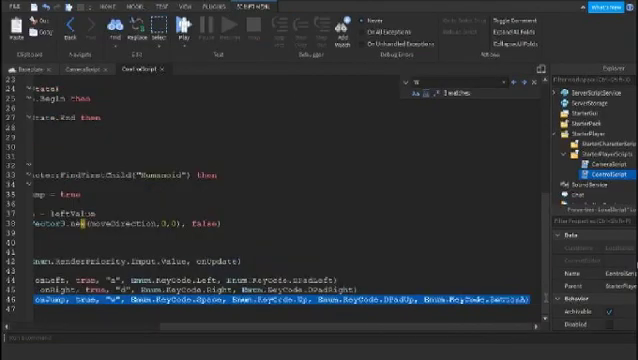
Delete the jump binding on ControlScript line 46 and return to the Baseplate scene
key(Delete)
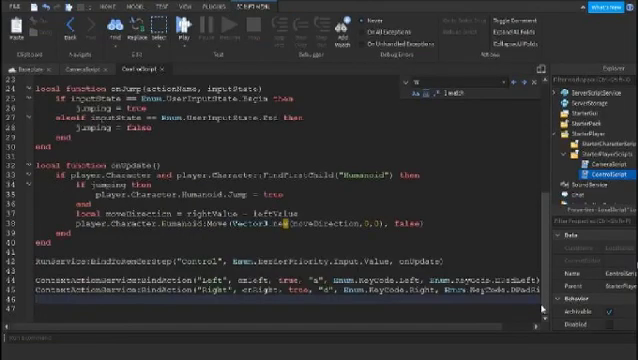
scroll(491, 303, up, 1)
scroll(480, 295, up, 2)
scroll(465, 288, up, 1)
scroll(457, 281, up, 2)
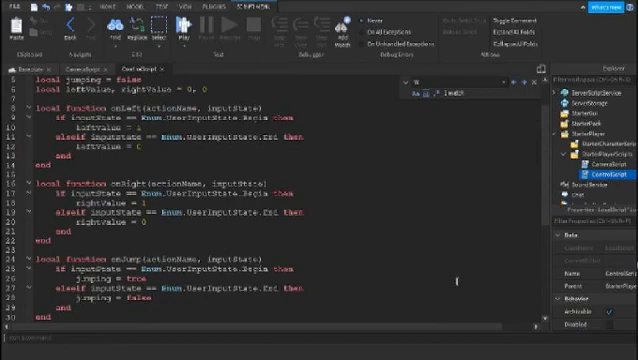
scroll(421, 258, up, 2)
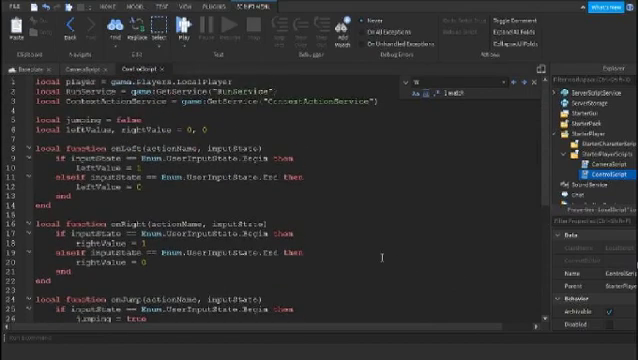
click(22, 72)
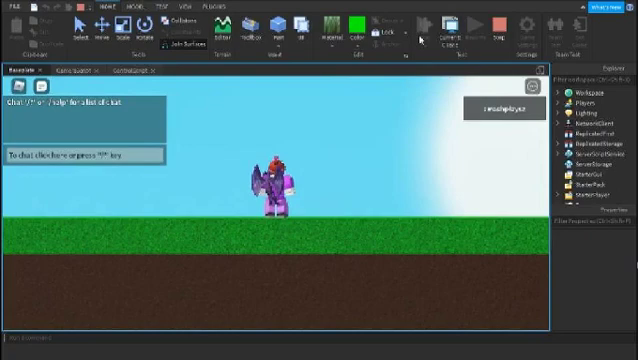
Run and jump the character rightward in side view, then stop the play test
key(space)
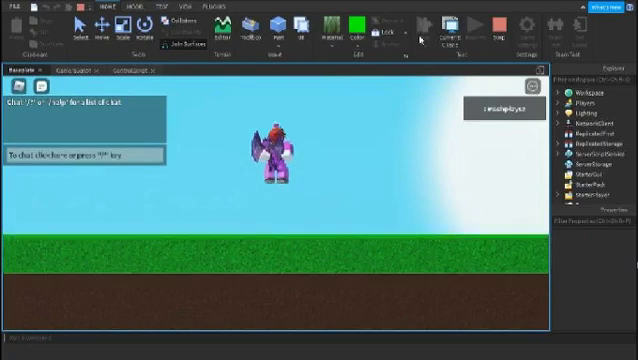
key(space)
key(d)
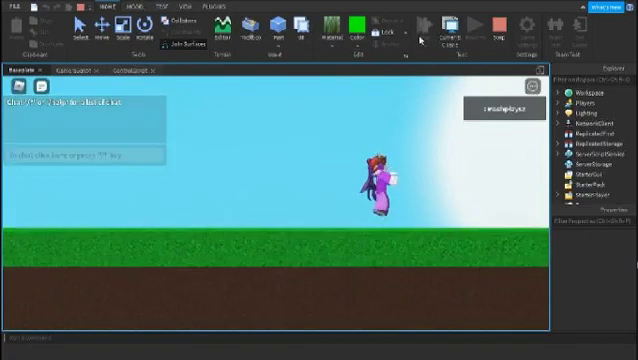
key(space)
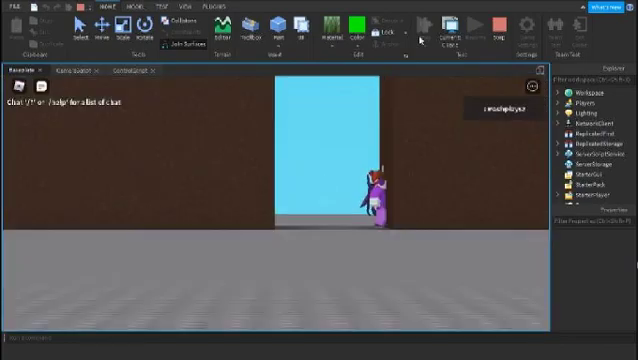
key(shift+F5)
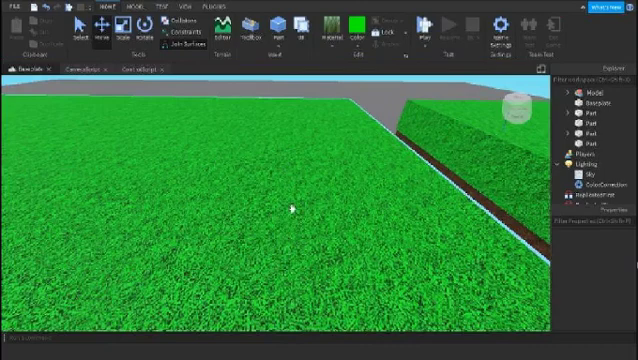
Duplicate the wedge and group both wedges into a new spike model
right_drag(292, 209, 322, 176)
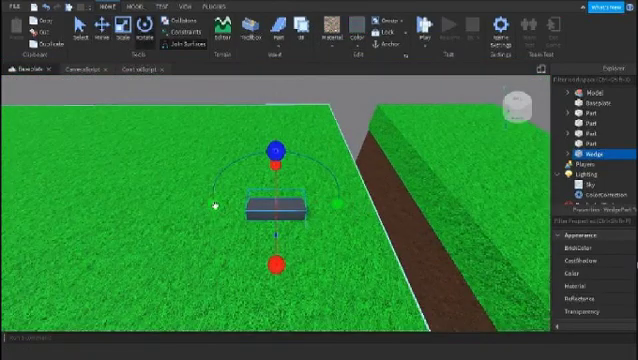
key(ctrl+d)
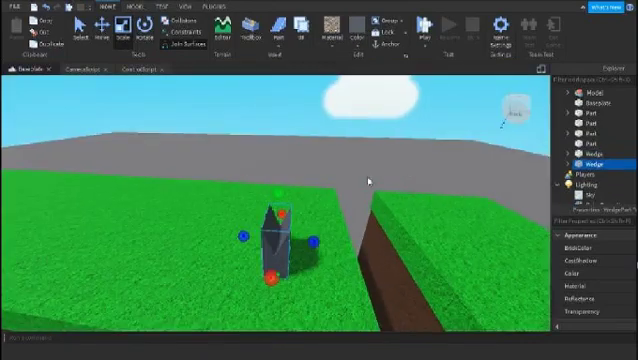
key(ctrl+2)
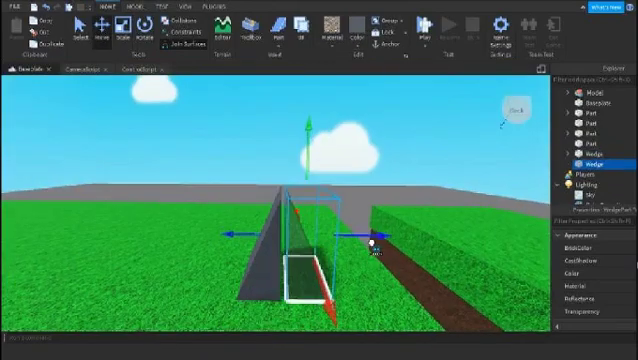
key(ctrl+g)
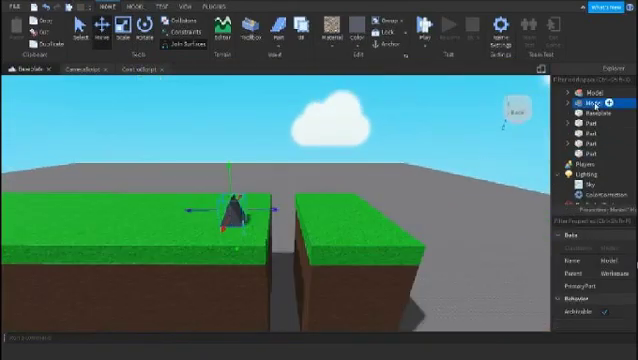
text(Spike)
key(Return)
scroll(326, 215, up, 3)
Copy the spike beside the first and fit a new flat part at their base
right_drag(326, 215, 280, 258)
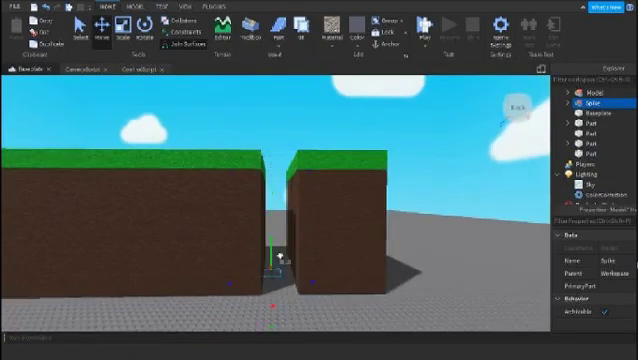
scroll(329, 249, up, 3)
scroll(325, 265, up, 2)
scroll(325, 277, up, 2)
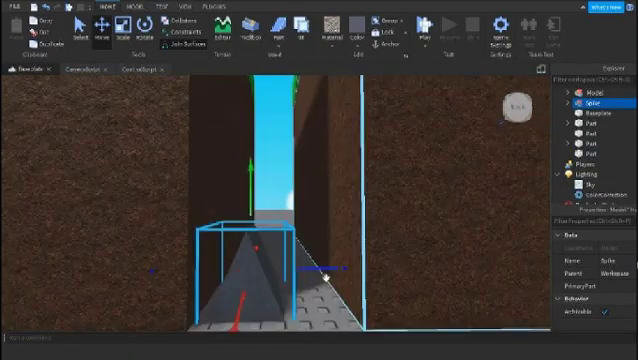
key(ctrl+d)
drag(292, 249, 357, 256)
scroll(350, 245, down, 3)
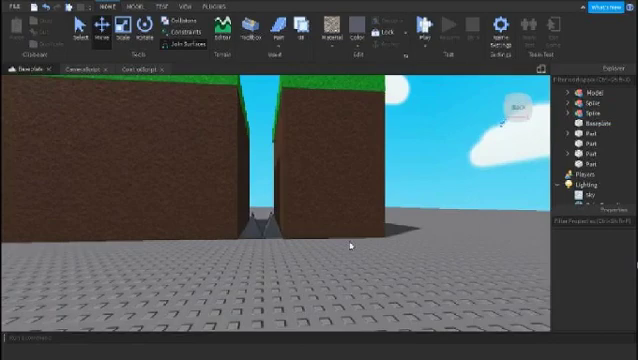
right_drag(350, 245, 330, 235)
click(278, 25)
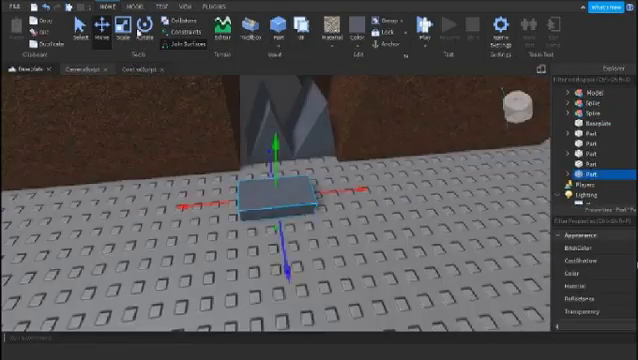
scroll(283, 196, down, 3)
right_drag(284, 196, 300, 210)
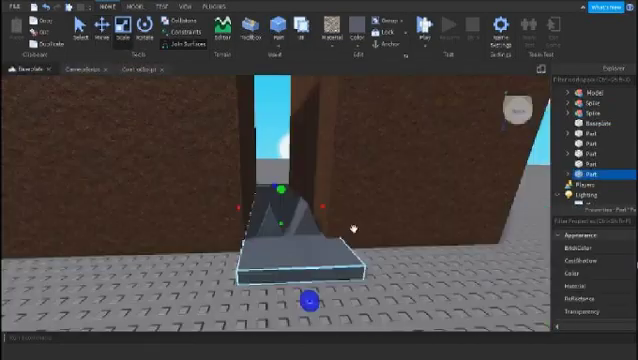
scroll(300, 245, up, 3)
text(trans1)
Make the part fully transparent, rename it KillBrick, and give it an empty Script
key(Return)
click(620, 174)
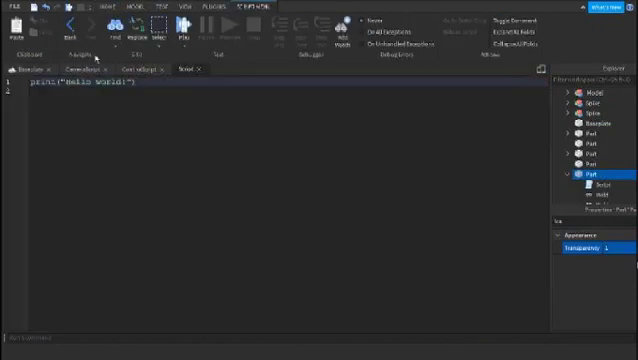
key(ctrl+a)
key(BackSpace)
text(function)
double_click(590, 174)
text(KillBrick)
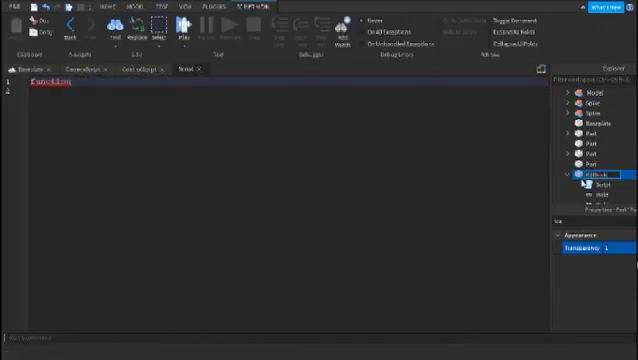
key(Return)
text(killbrick (part)
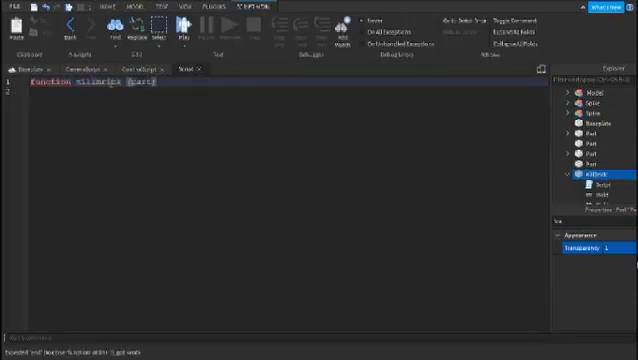
text( touching))
Write a Touched function that sets a touching Humanoid's Health to 0
key(Return)
text(if)
click(155, 82)
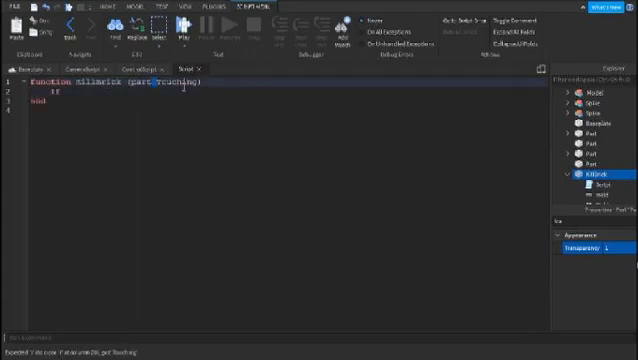
key(BackSpace)
text(partTouching.Parent)
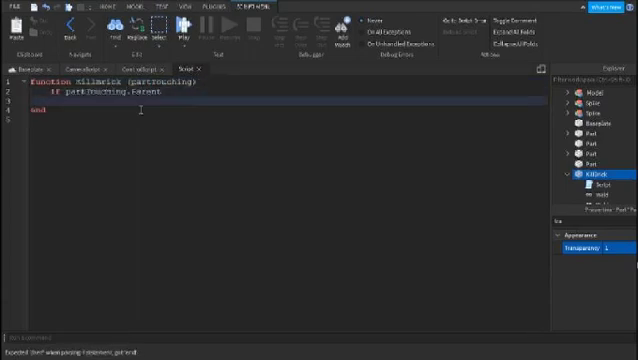
click(70, 106)
key(Return)
text(script.Parent)
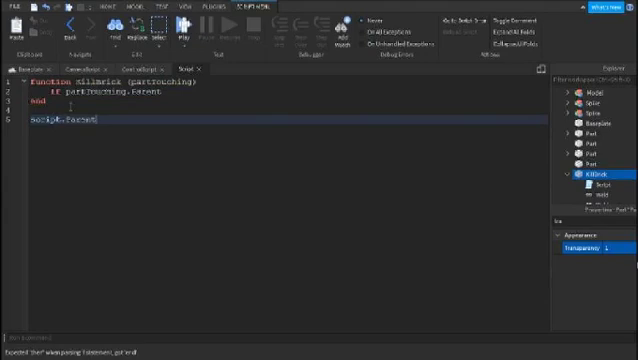
text(.Pa)
text(uched:Connect(KillBrick))
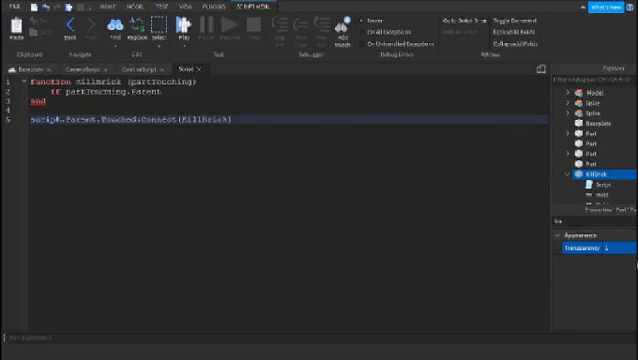
key(Up)
key(Up)
key(Up)
text(:Fi)
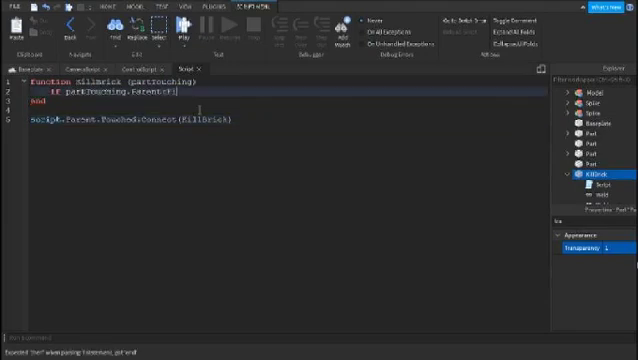
text(ndFirstChild("Humanoid"))
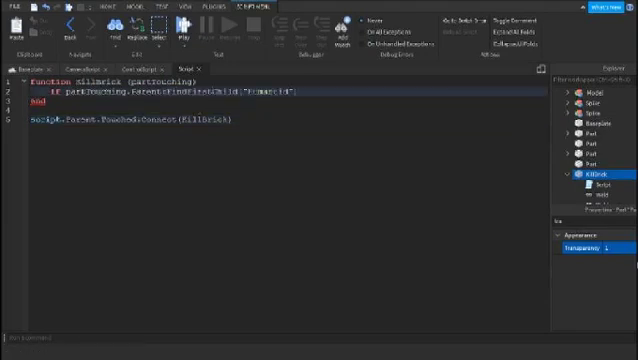
text( then)
key(Return)
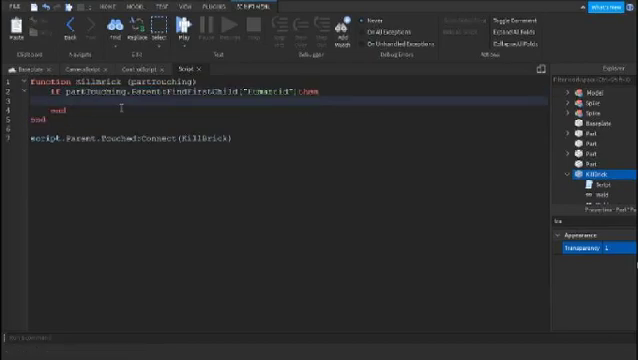
text(partTouching.Parent.Humanoid.Health =)
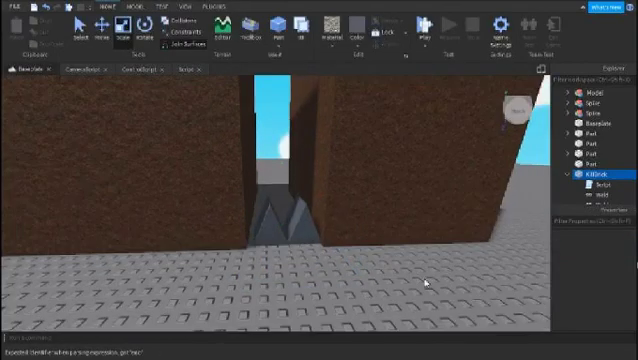
scroll(595, 140, up, 3)
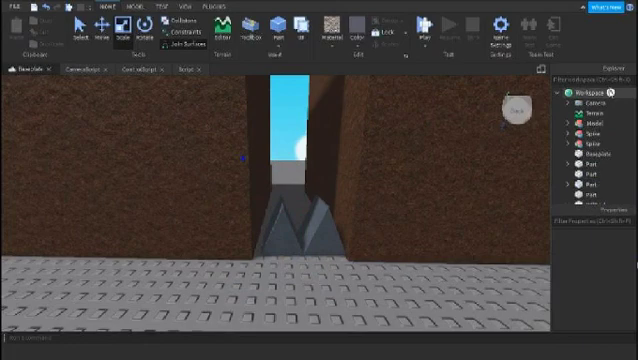
Move both spikes into the Spikes folder
click(590, 92)
scroll(604, 142, down, 2)
scroll(608, 123, up, 2)
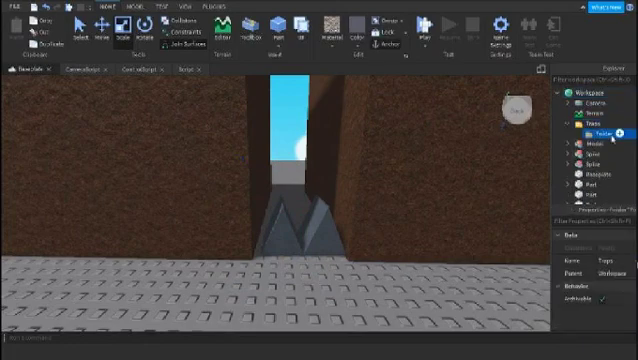
click(588, 153)
shift+click(588, 163)
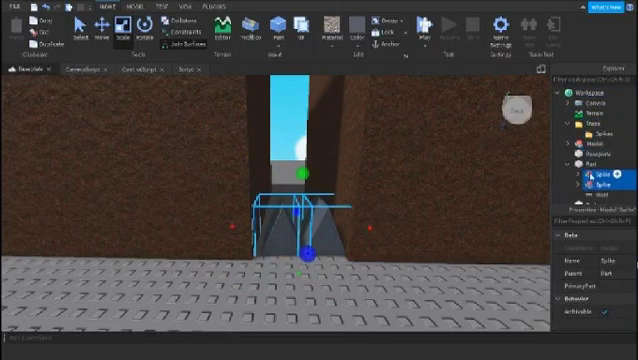
drag(588, 163, 600, 133)
Add a KillBricks folder under Traps holding the KillBrick, and open its script
click(612, 152)
click(588, 123)
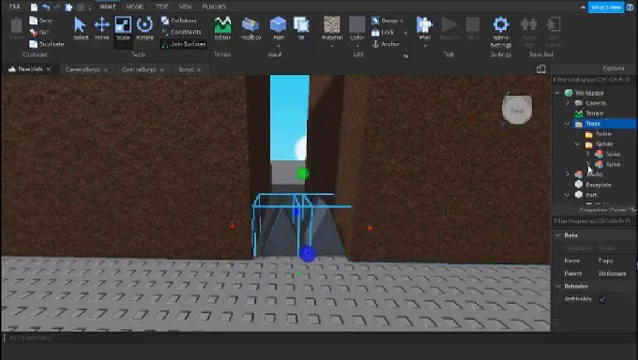
double_click(600, 133)
text(KillBricks)
scroll(303, 196, up, 3)
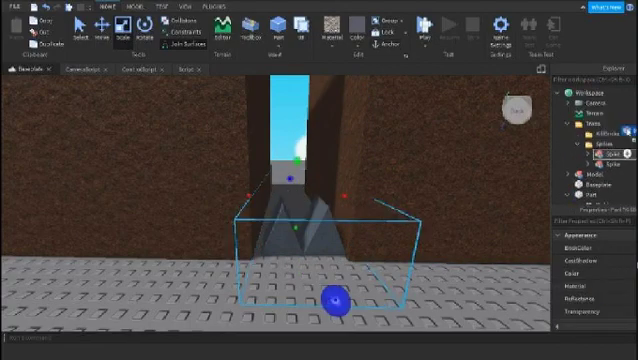
click(585, 133)
double_click(608, 143)
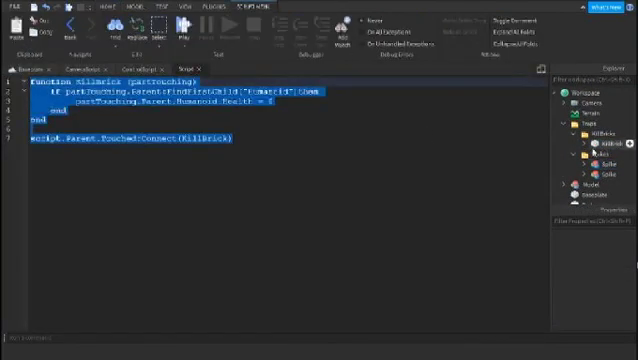
click(594, 143)
click(585, 133)
Create the Own Spikes folder and paste the kill code into a spike Script named KillScript
click(606, 153)
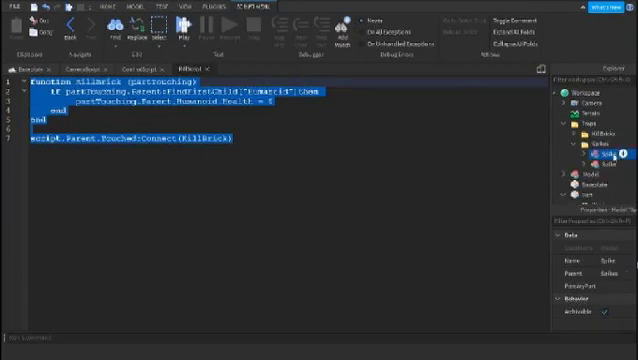
click(604, 132)
click(588, 123)
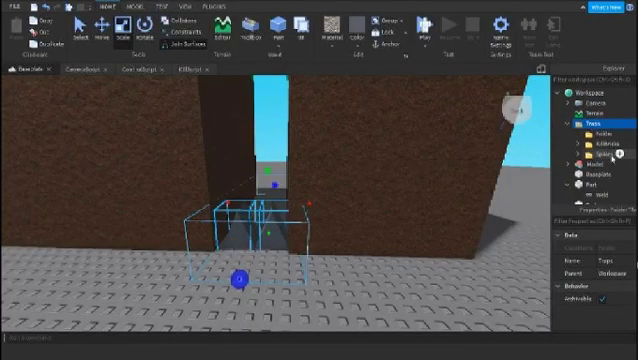
text(Own Spikes)
key(Return)
click(587, 164)
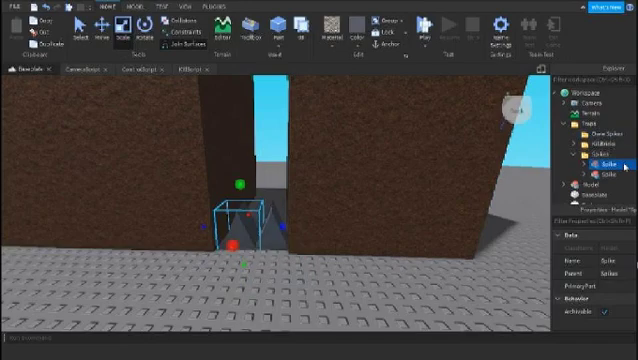
key(ctrl+v)
key(F2)
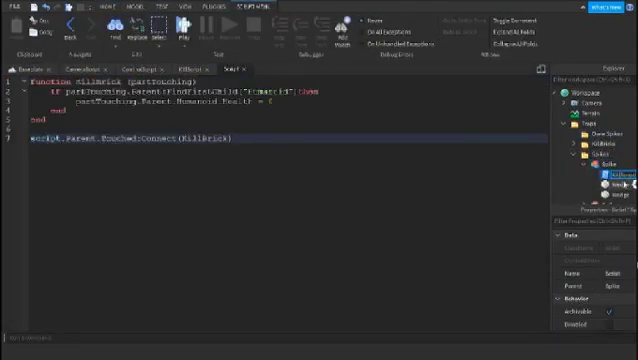
key(Return)
drag(612, 165, 605, 134)
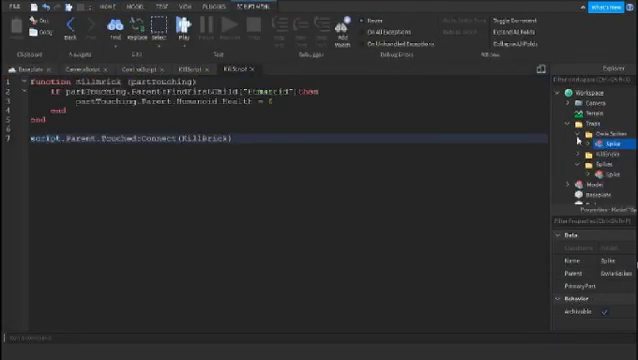
click(31, 69)
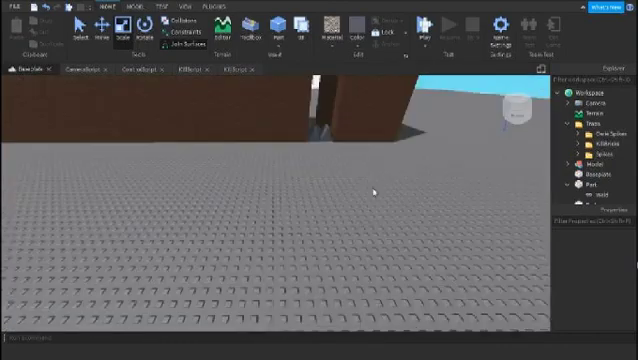
Select the Baseplate and the thin spike part, then play-test walking right across the grass
click(600, 175)
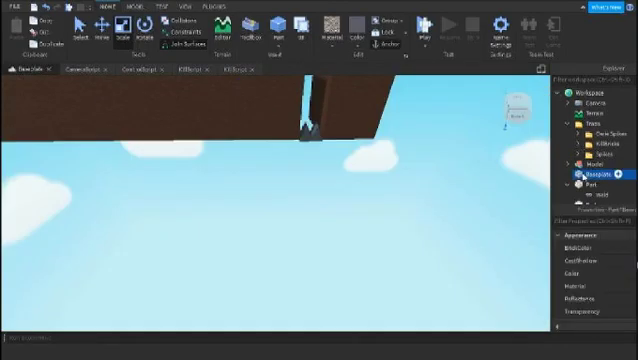
scroll(274, 181, up, 3)
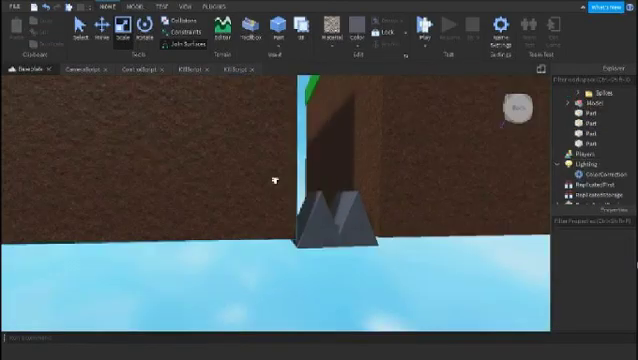
scroll(274, 181, down, 5)
click(160, 240)
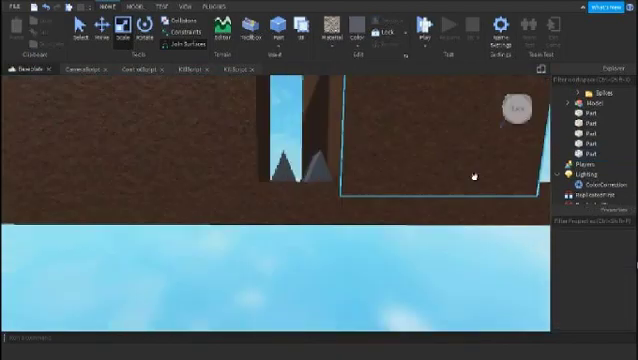
key(F5)
key(d)
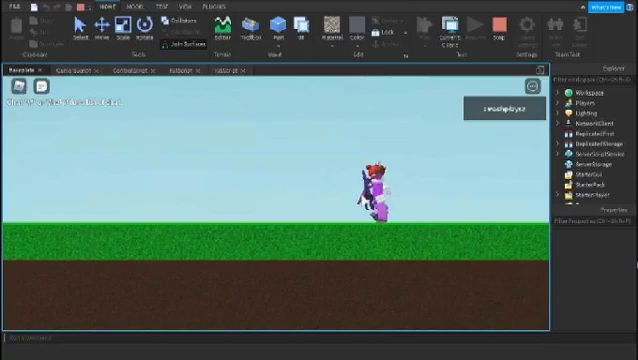
Jump the character off the grass ledge into the spike pit and stop the test
key(space)
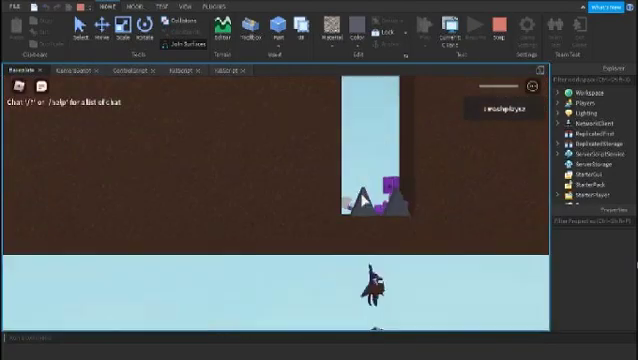
key(shift+F5)
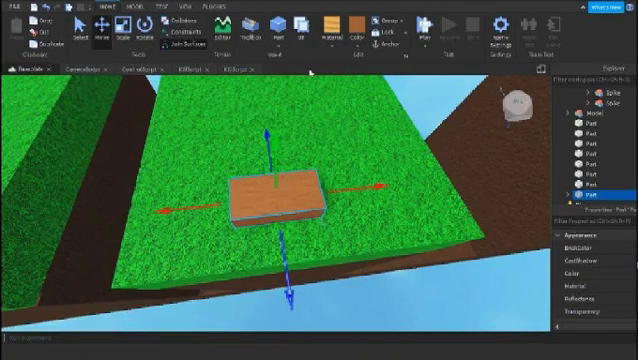
Move the tan part to the platform edge and scale it into a thin plank spanning the pit
right_drag(362, 296, 265, 168)
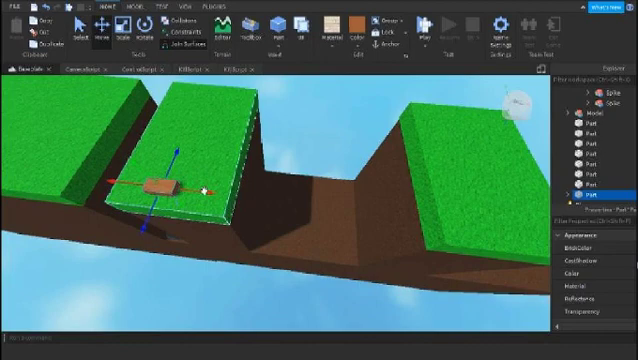
drag(205, 191, 289, 218)
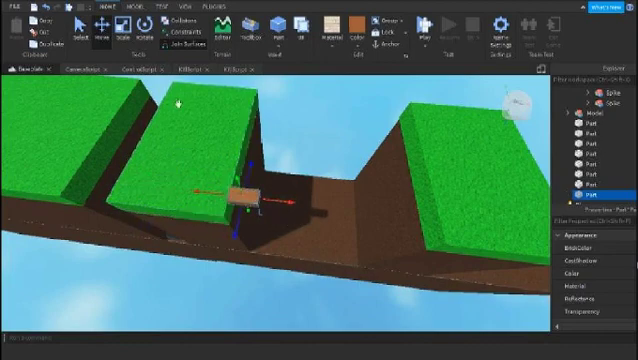
key(ctrl+3)
mouse_move(270, 167)
right_down()
mouse_move(279, 148)
mouse_move(207, 126)
right_up()
mouse_move(181, 143)
right_down()
mouse_move(142, 157)
mouse_move(278, 192)
mouse_move(355, 228)
right_up()
scroll(355, 228, up, 5)
right_drag(173, 128, 339, 117)
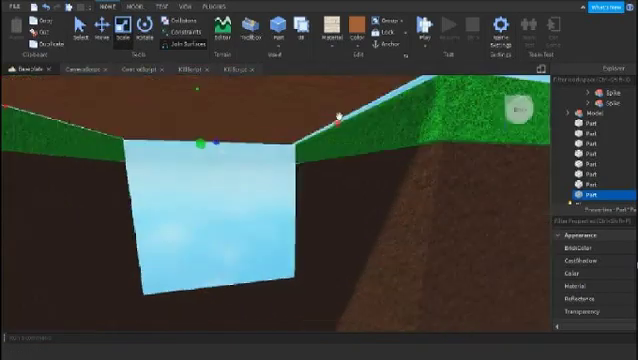
scroll(370, 206, down, 5)
scroll(350, 199, down, 1)
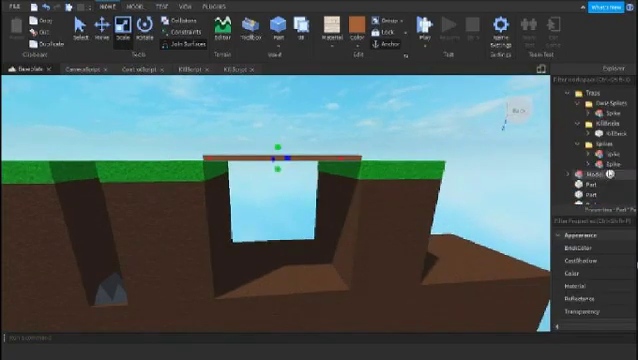
Delete the Humanoid.Health = 0 code from the copied kill script and name it UnanchoredScript
click(171, 72)
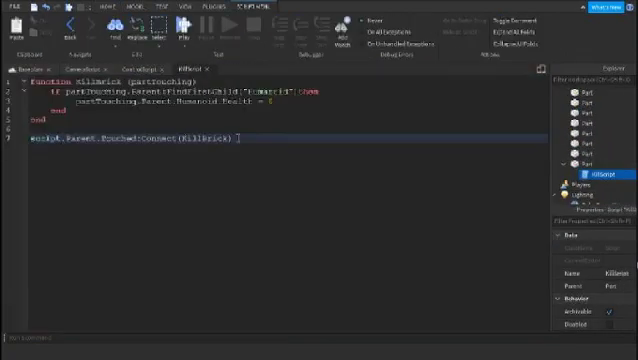
drag(272, 101, 177, 101)
key(BackSpace)
text(Hu)
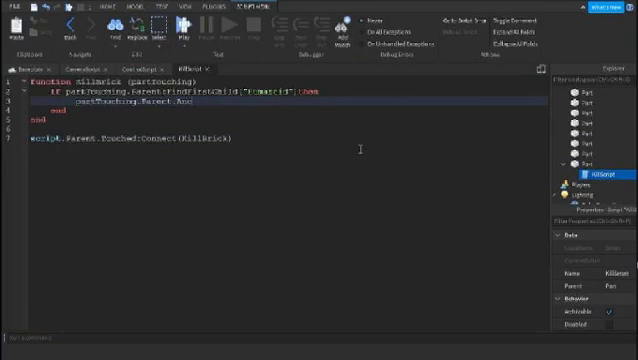
text(manoid)
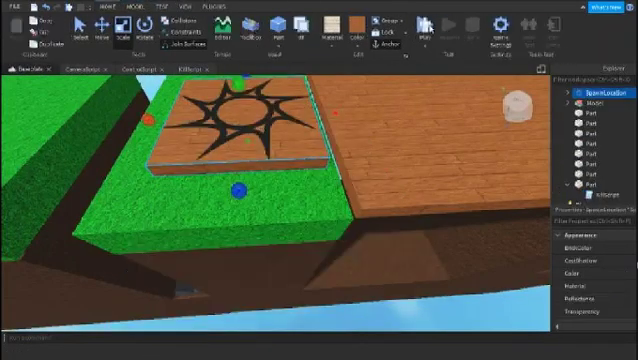
click(427, 27)
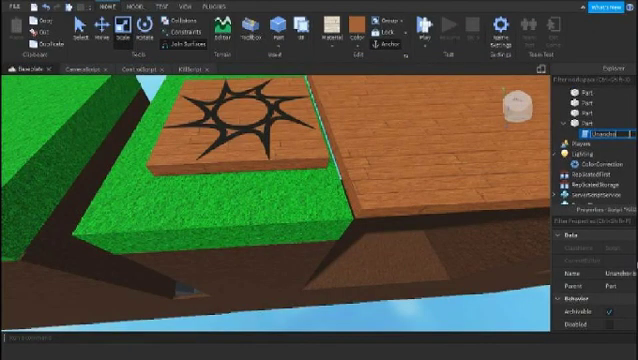
key(Return)
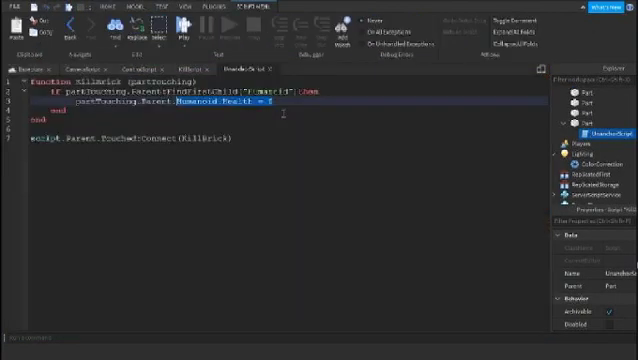
text(Anchored = false)
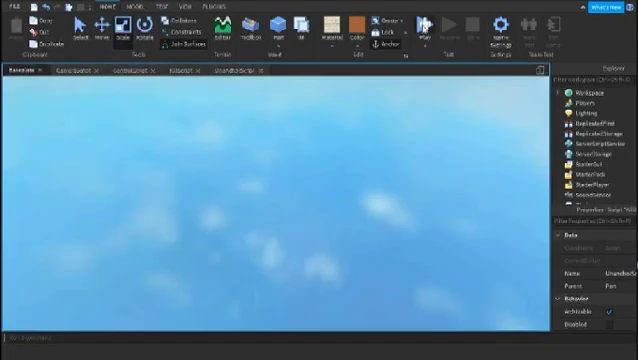
Start a play test of the bridge and check the UnanchoredScript code
click(424, 27)
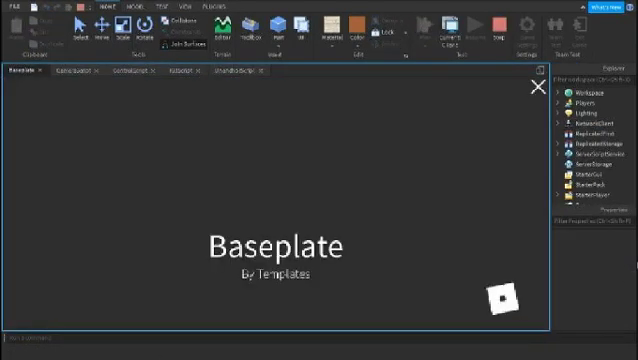
click(235, 70)
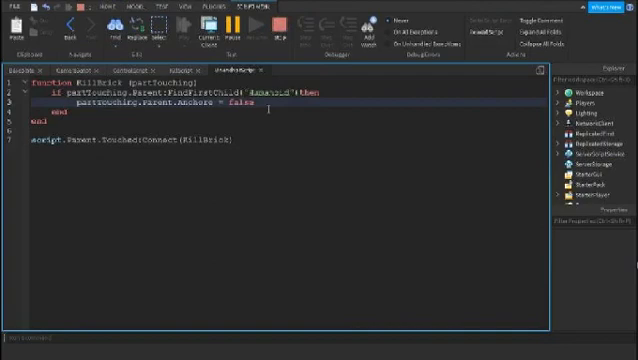
click(22, 70)
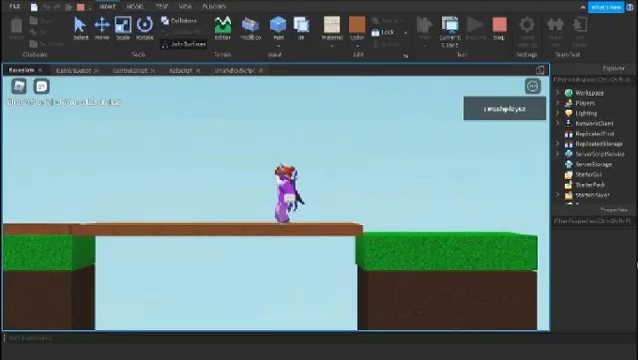
click(235, 70)
Rewrite UnanchoredScript line 3 as script.Parent.Anchored = false, then bring up KillScript
drag(72, 103, 300, 103)
text(script.Pa)
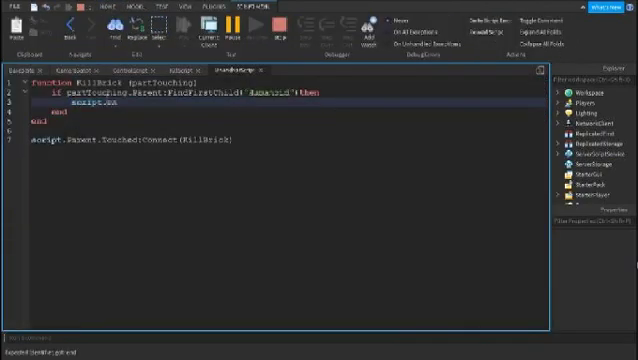
text(rent.Anchored = false)
key(Return)
click(22, 70)
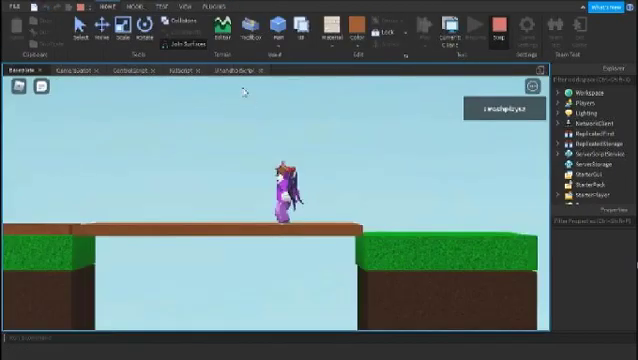
click(183, 70)
text(Humanoid)
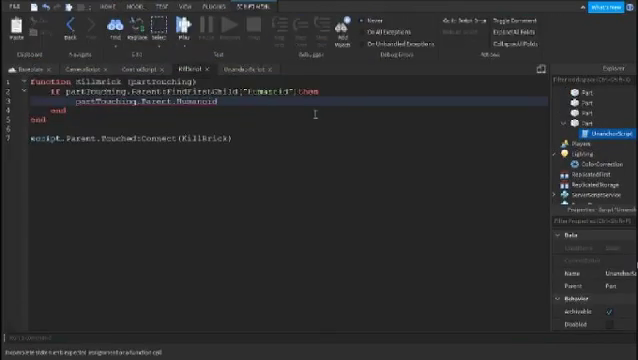
text(.Health = 0)
Play test the plank scene, stop it, and relaunch the test with F5
click(22, 70)
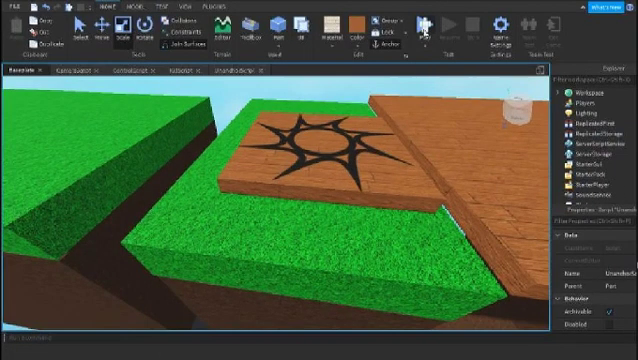
click(424, 30)
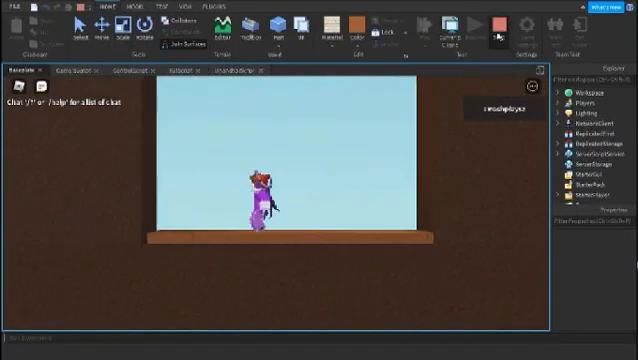
click(500, 28)
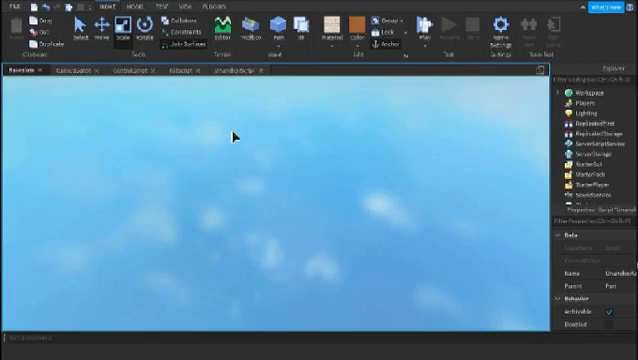
key(F5)
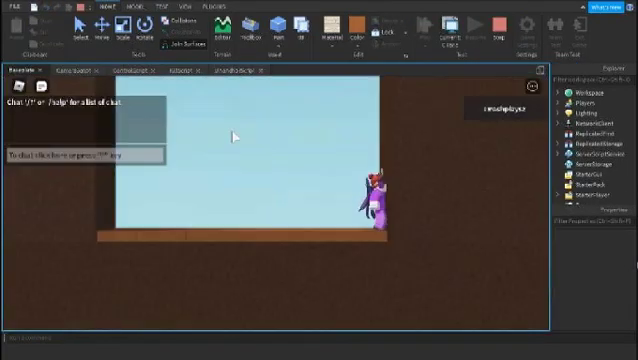